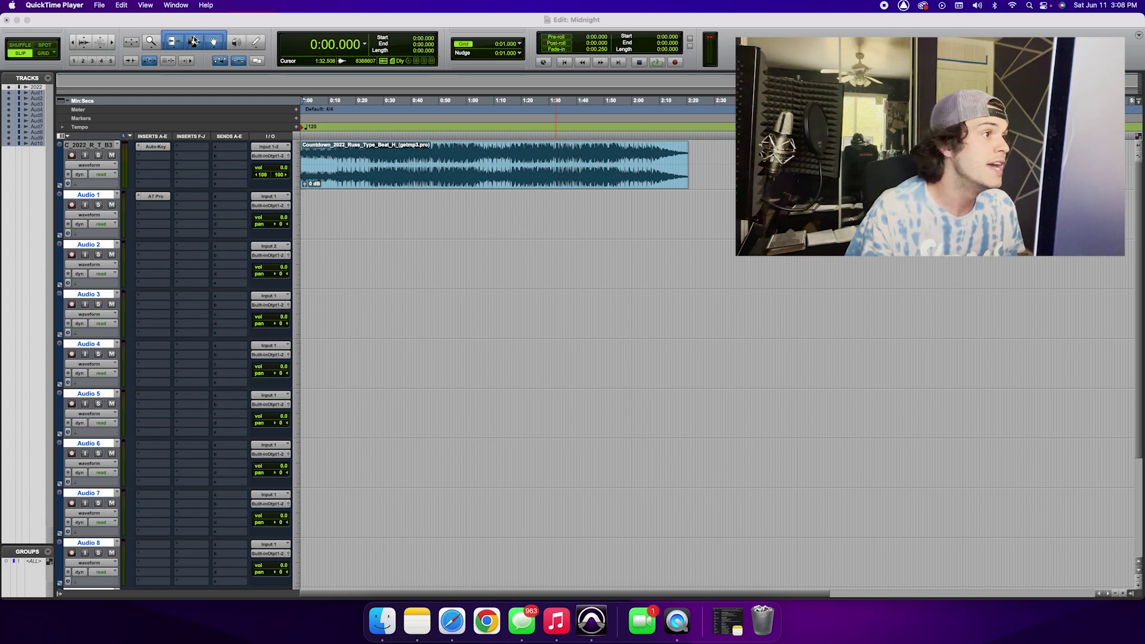
# Step: Switch the playback engine to the Scarlett Solo USB, accepting the session save-and-close warning
pyautogui.click(217, 34)
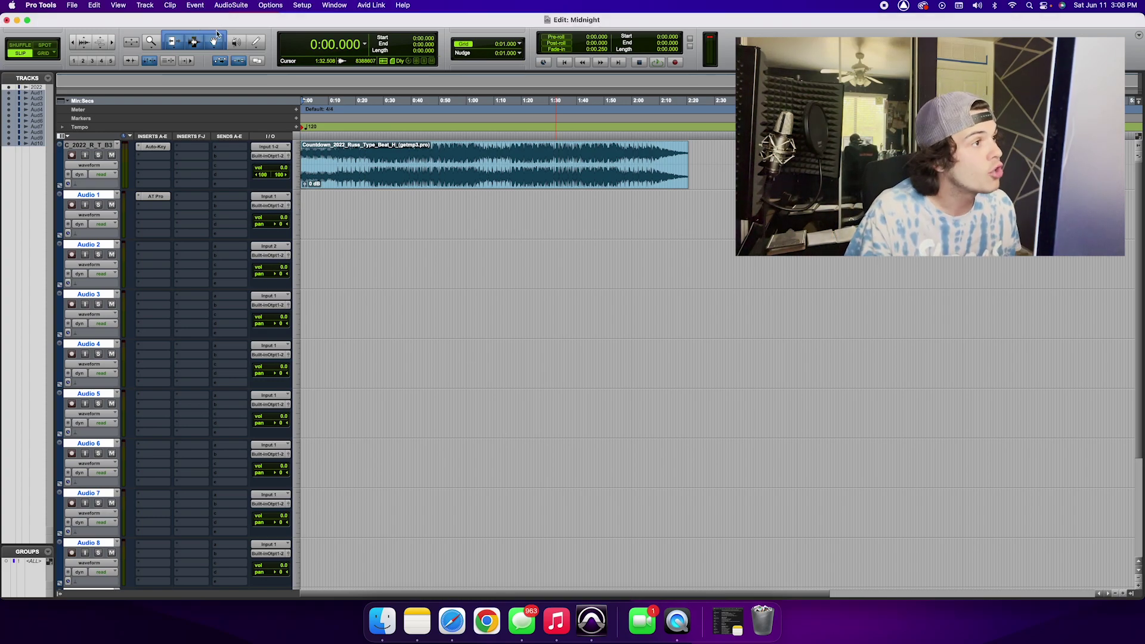
pyautogui.click(308, 5)
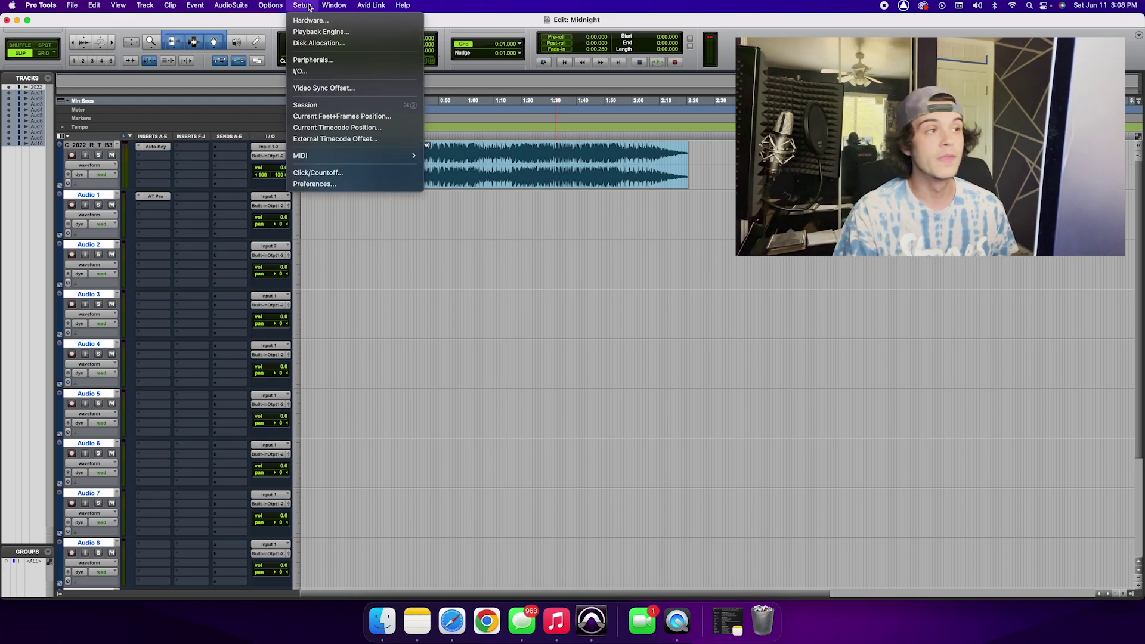
pyautogui.click(314, 31)
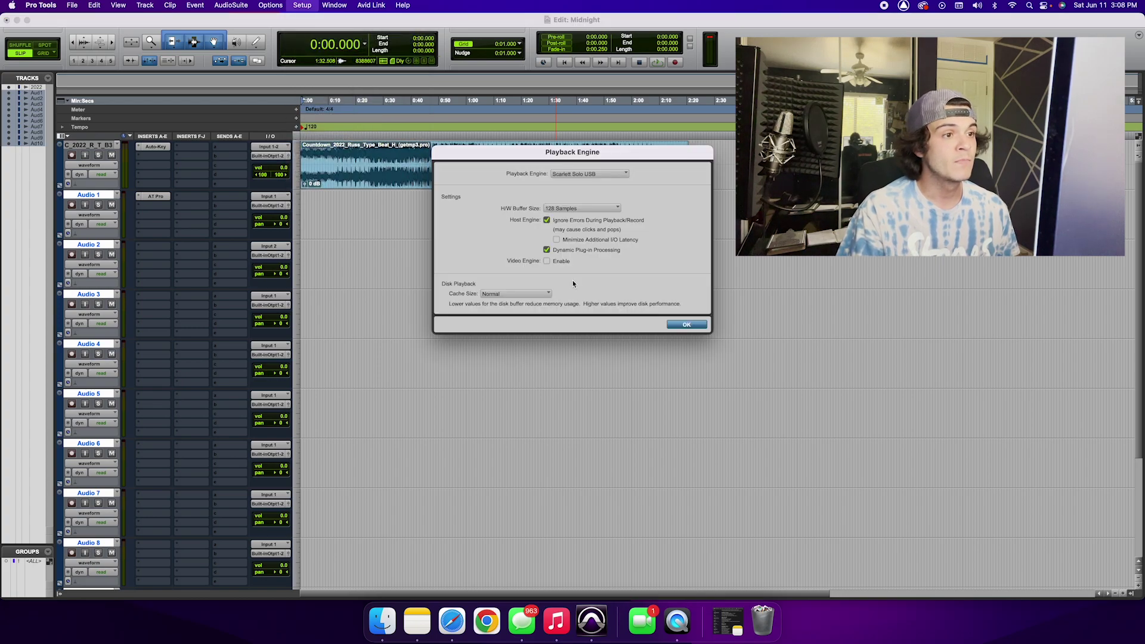
pyautogui.click(590, 174)
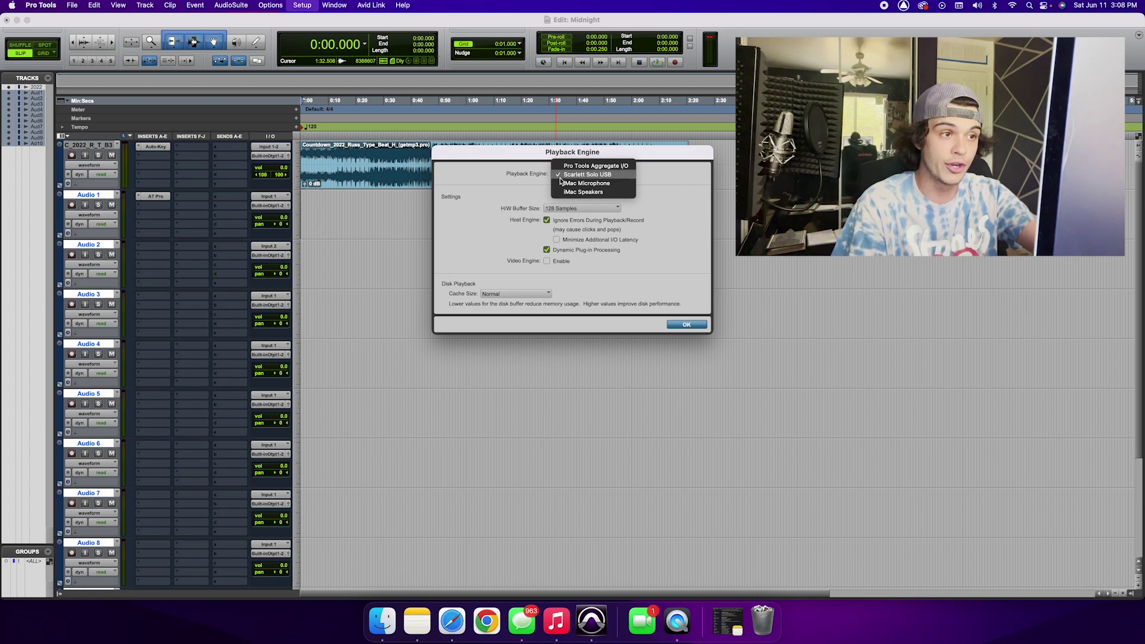
pyautogui.click(615, 183)
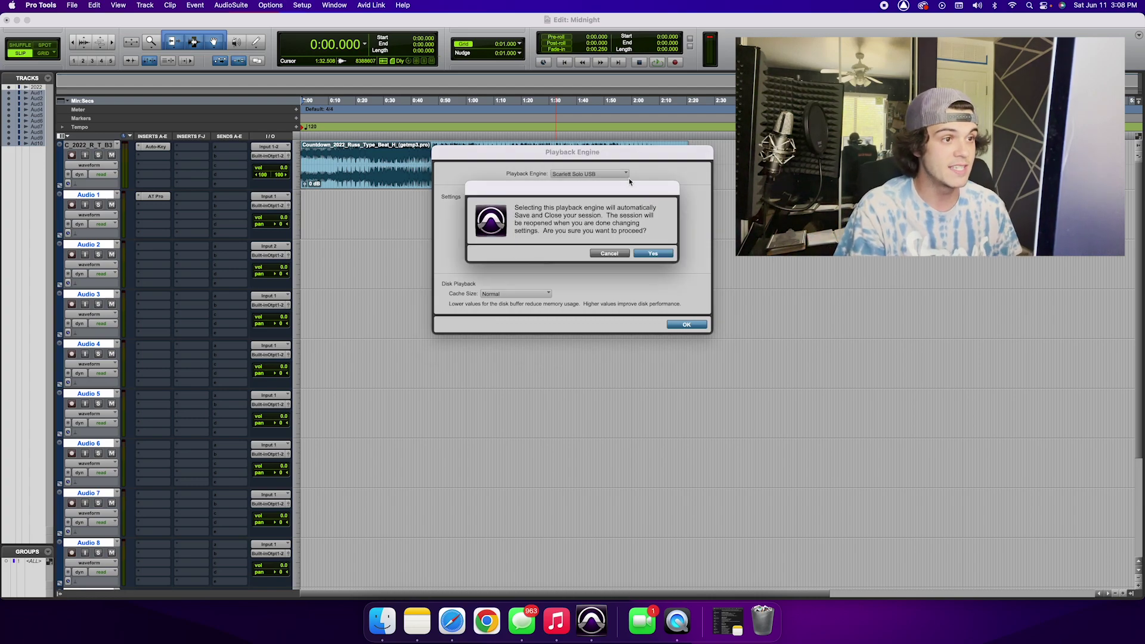
pyautogui.click(651, 255)
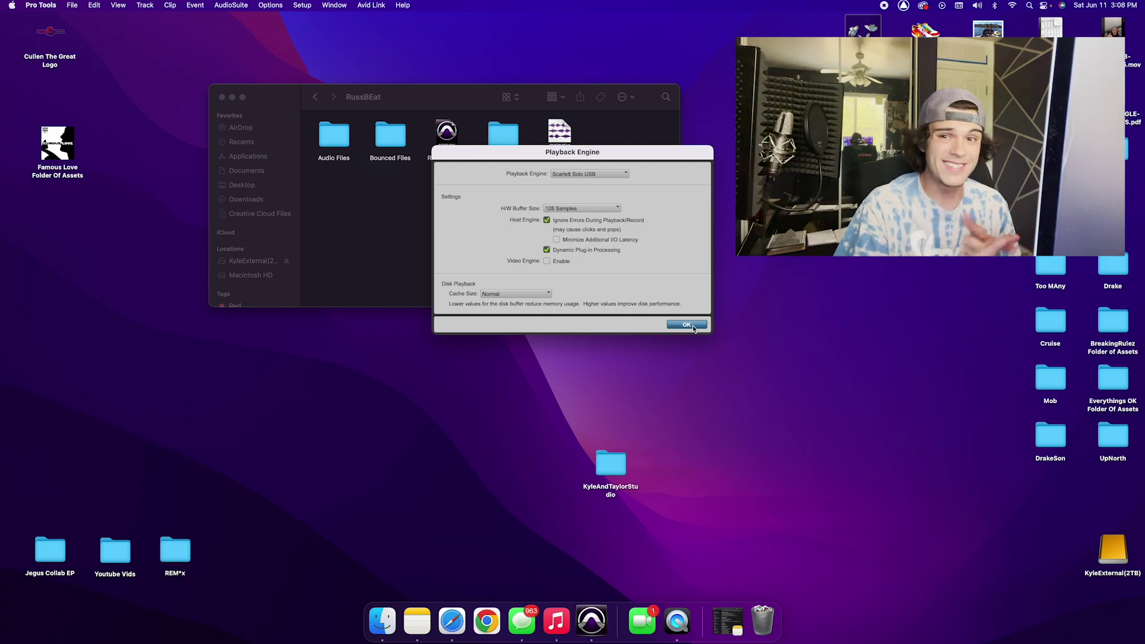
# Step: Confirm the Scarlett Solo USB playback engine settings so the Midnight session reopens
pyautogui.click(687, 325)
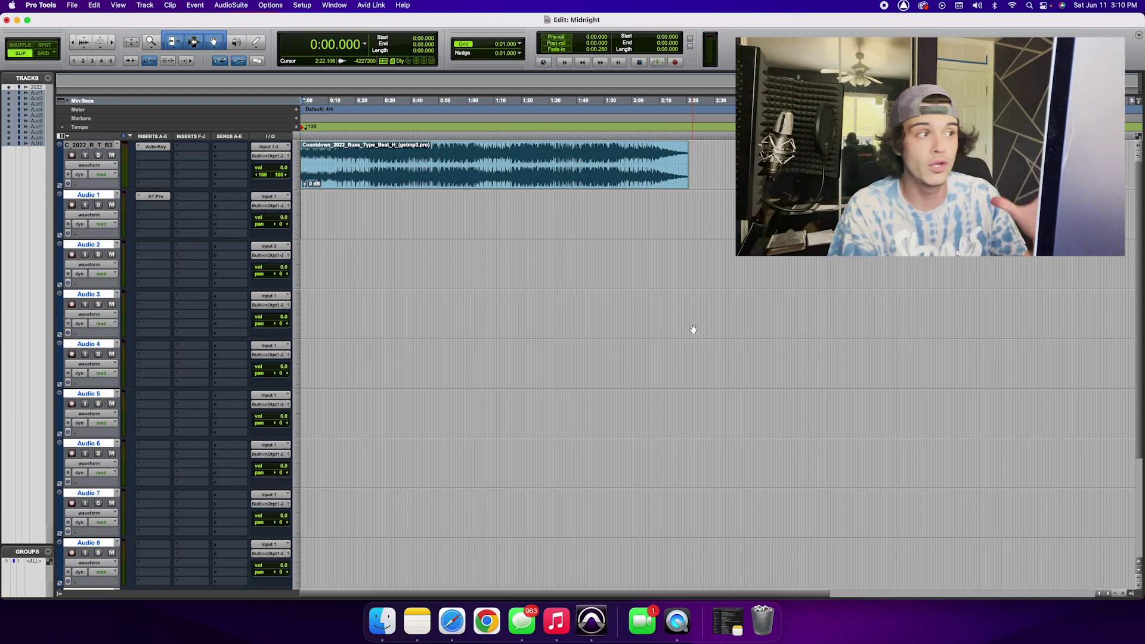
# Step: Record-enable Audio 1 with Shift+R and play the beat, stopping back at the start
pyautogui.hotkey('shift', 'r')
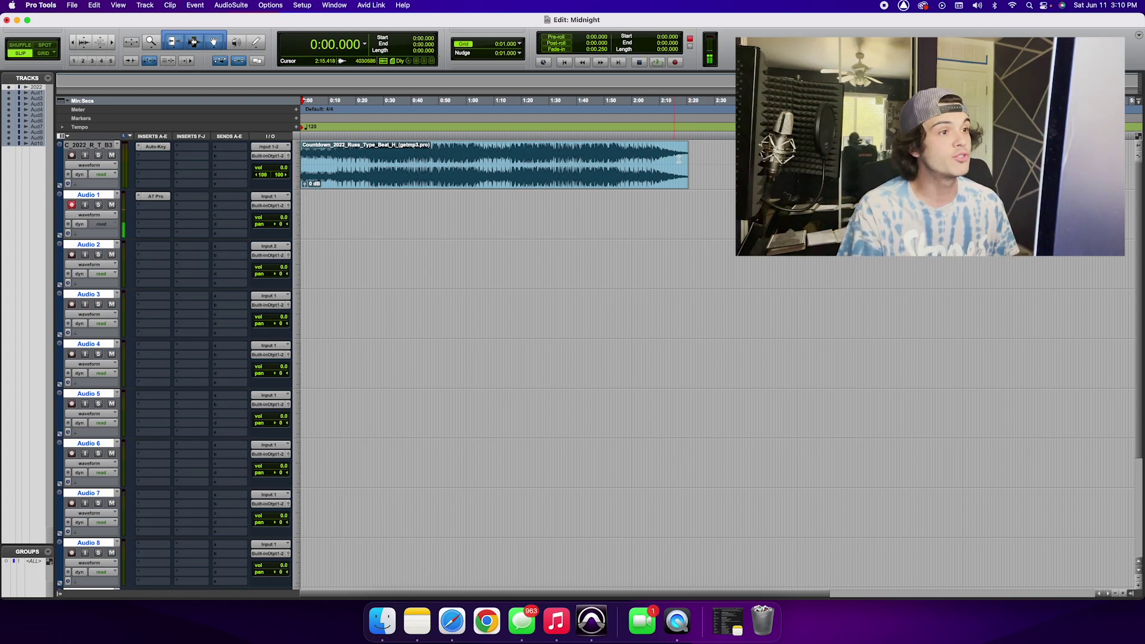
pyautogui.click(658, 62)
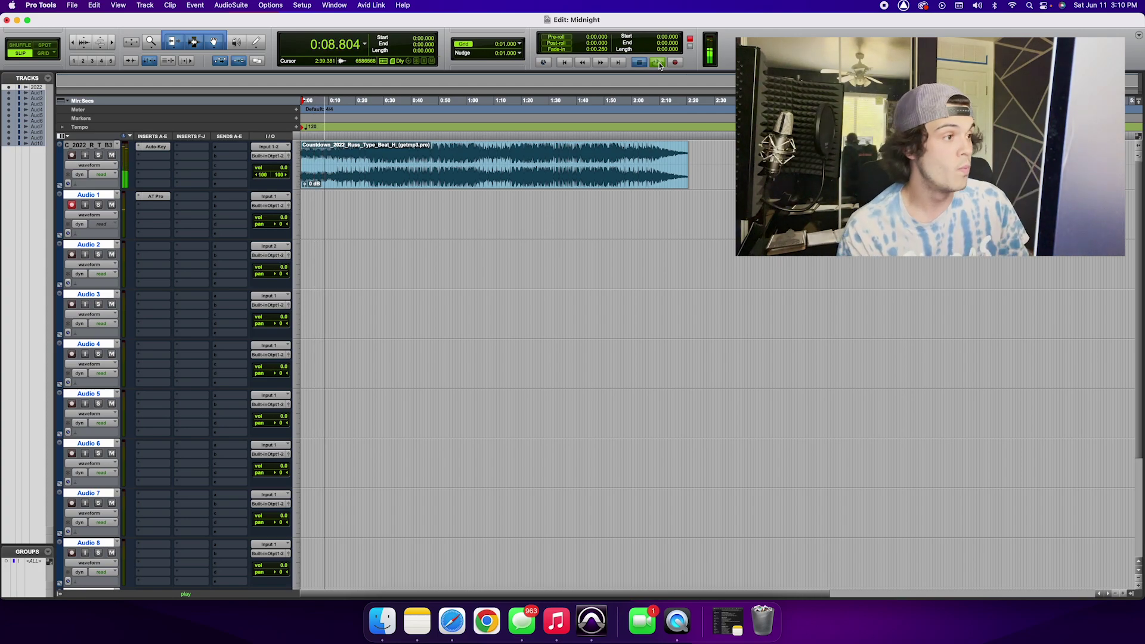
pyautogui.click(659, 63)
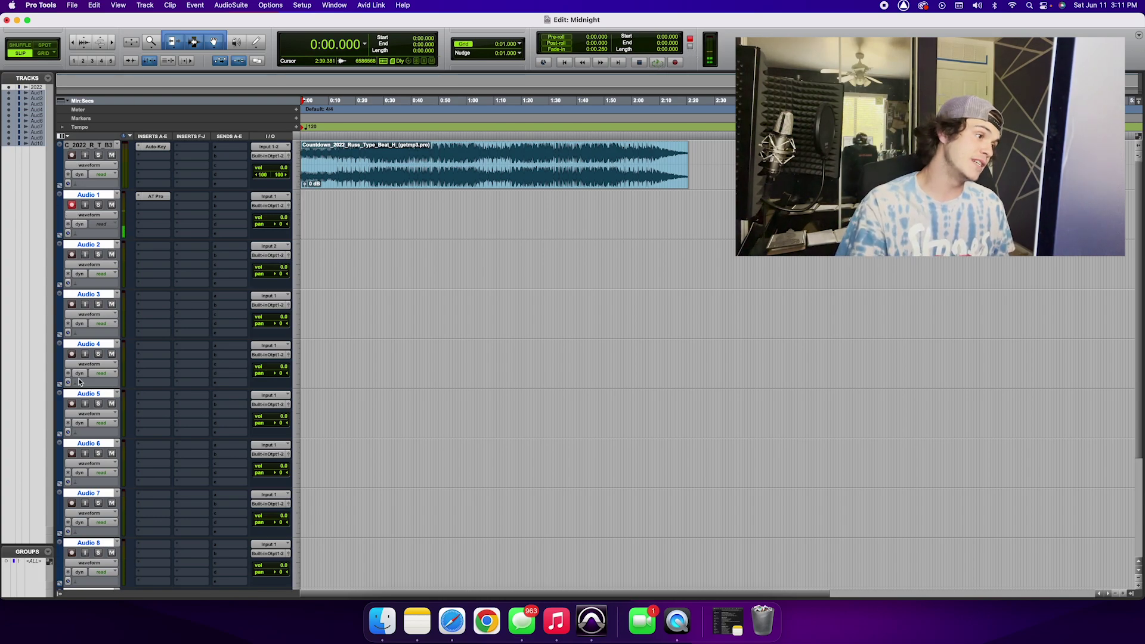
pyautogui.scroll(-3, 80, 382)
pyautogui.scroll(3, 80, 383)
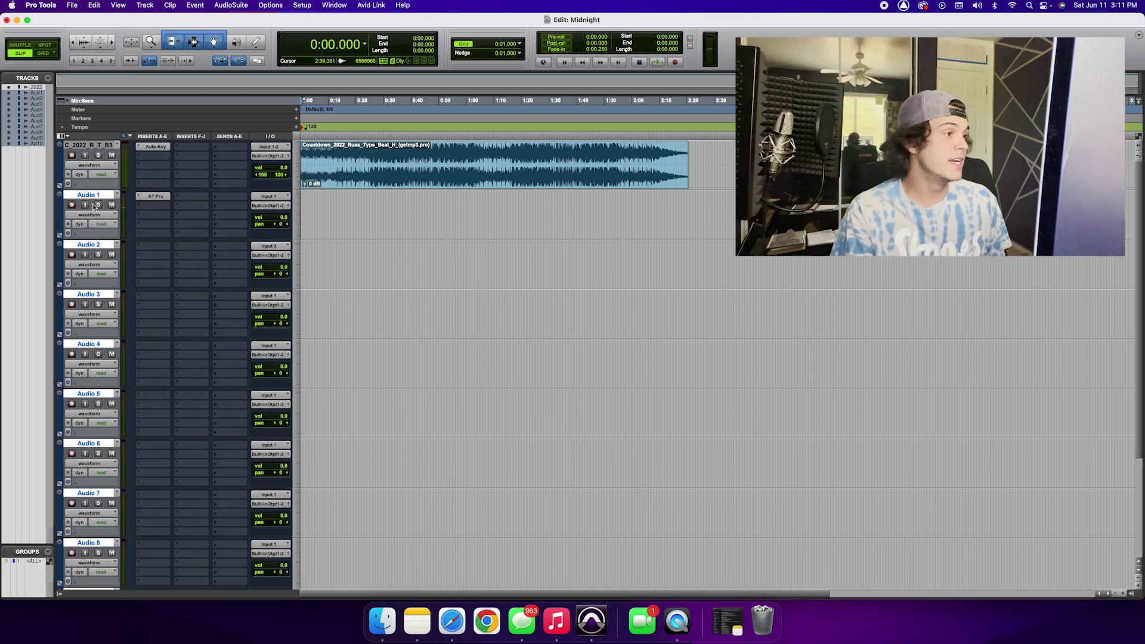
# Step: Turn on the record-enable button on the Audio 1 track
pyautogui.click(72, 206)
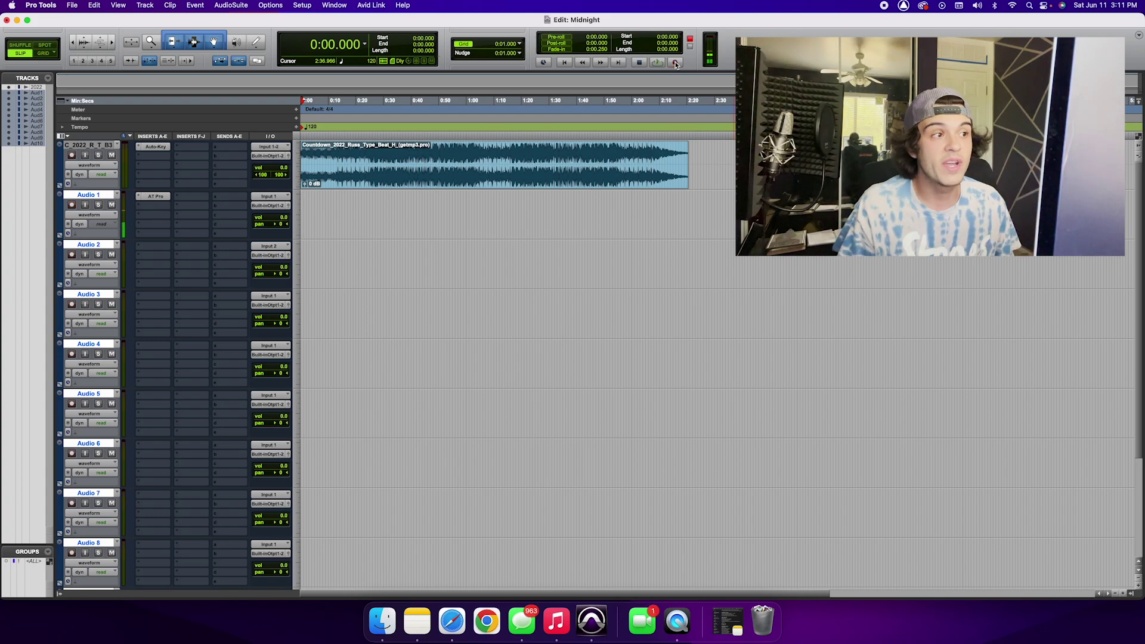
# Step: Record a roughly 16-second vocal take onto Audio 1 using Space to start and stop
pyautogui.press('space')
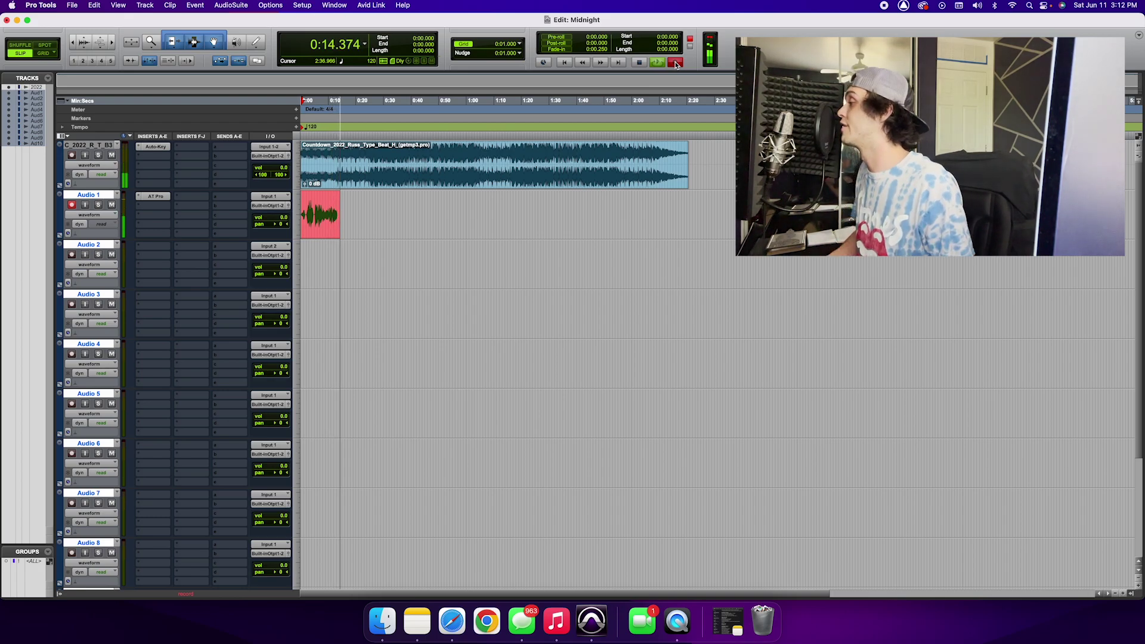
pyautogui.press('space')
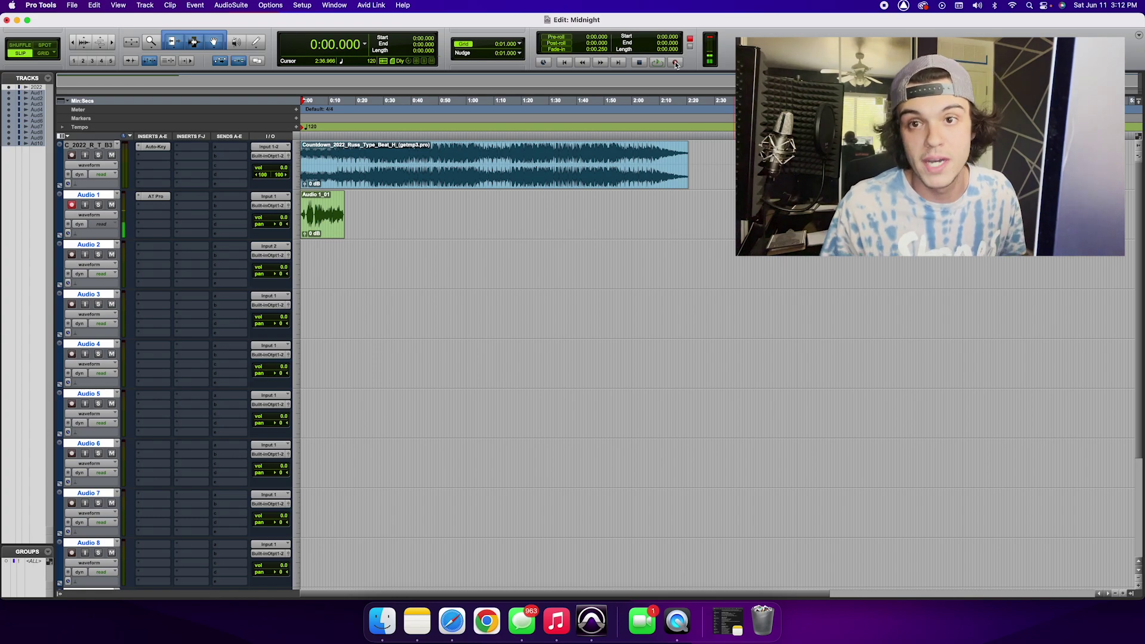
pyautogui.click(674, 62)
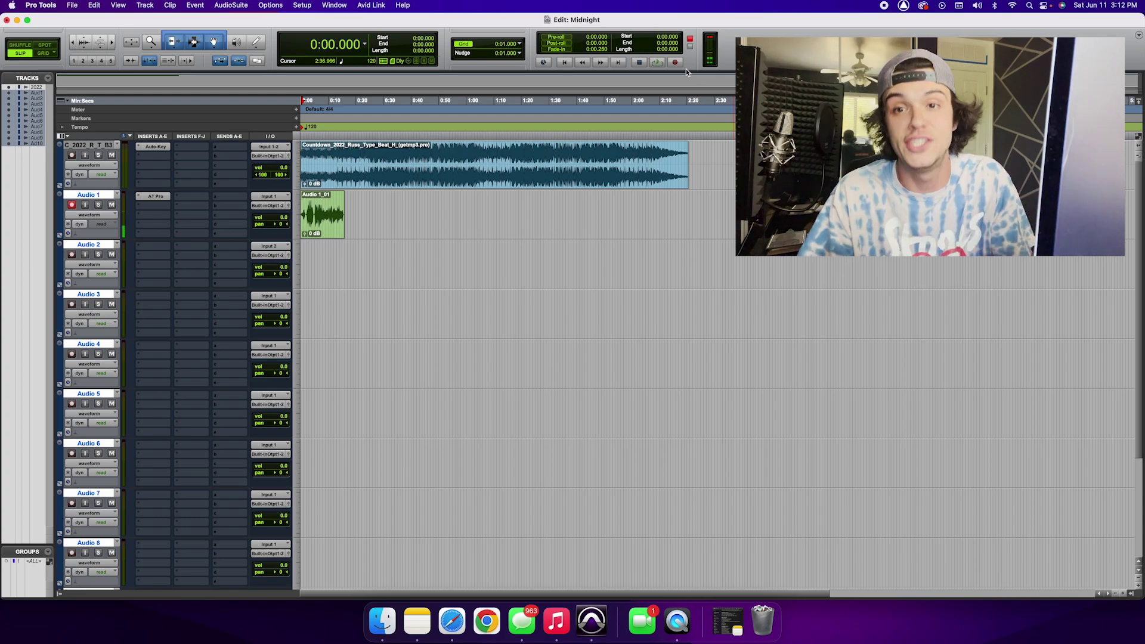
pyautogui.hotkey('shift', 'r')
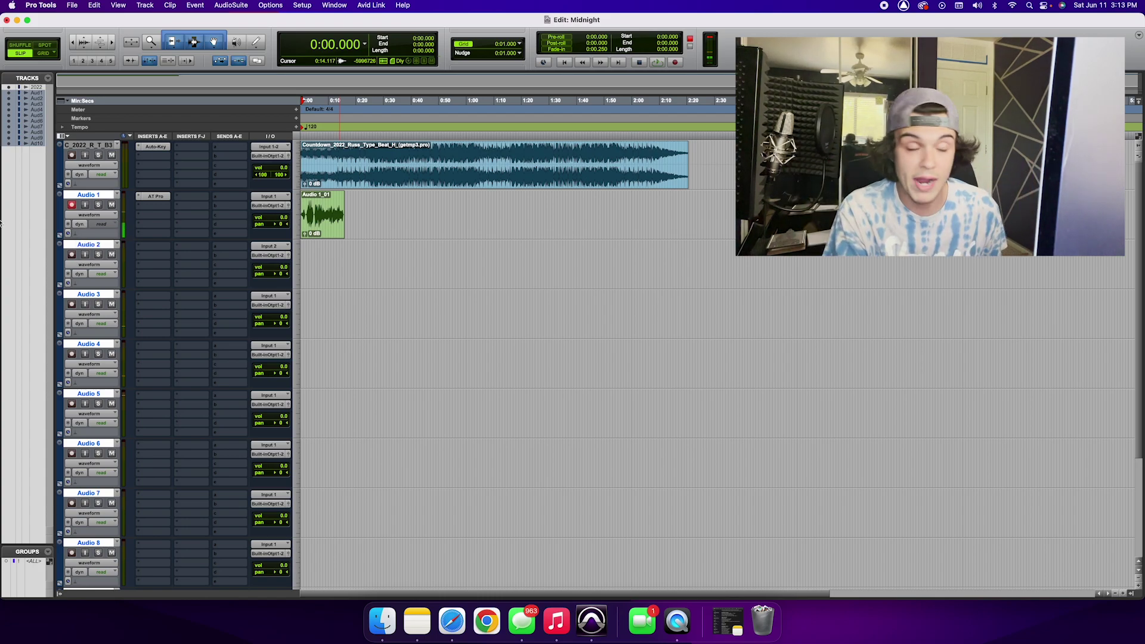
# Step: Record-enable the Audio 2, Audio 3, Audio 4 and Audio 5 tracks
pyautogui.hotkey('shift', 'r')
pyautogui.click(71, 255)
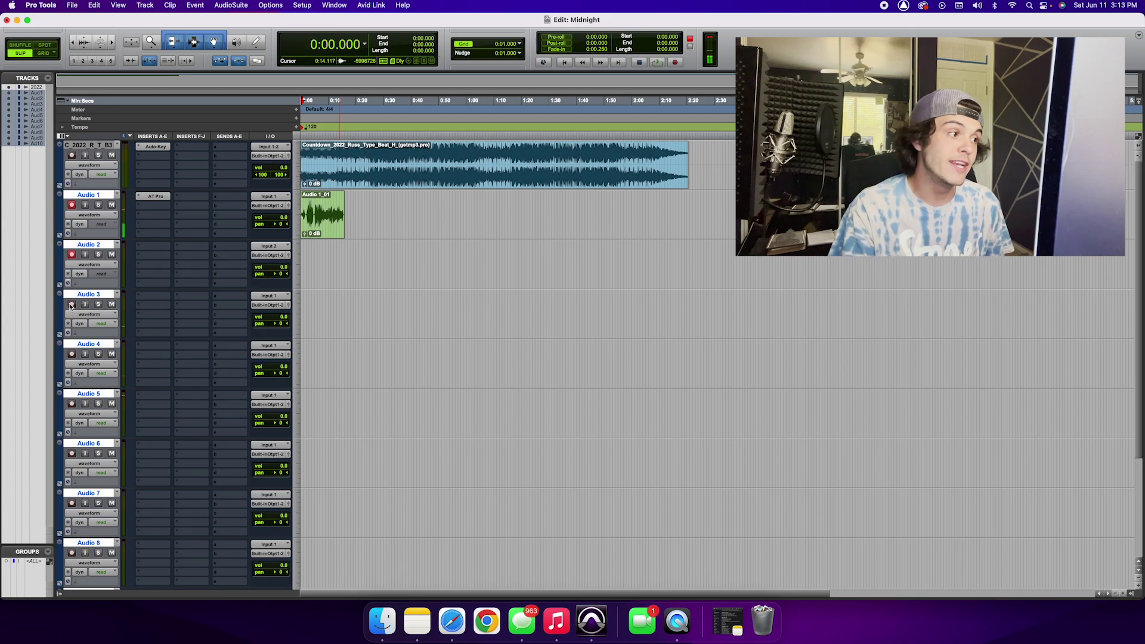
pyautogui.click(71, 304)
pyautogui.click(72, 354)
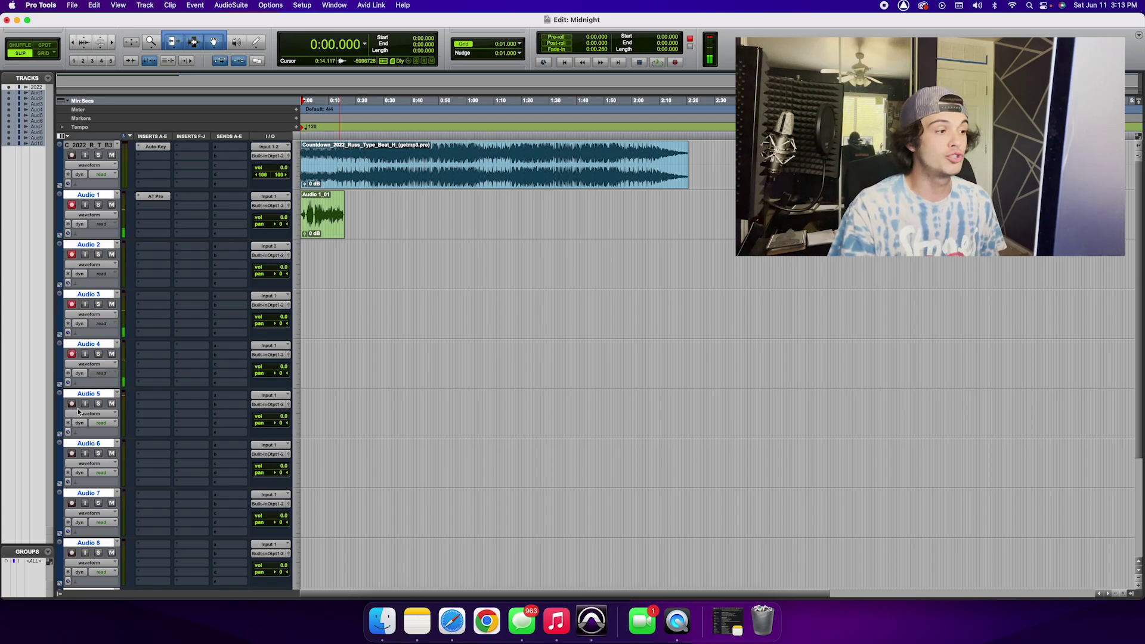
pyautogui.click(72, 404)
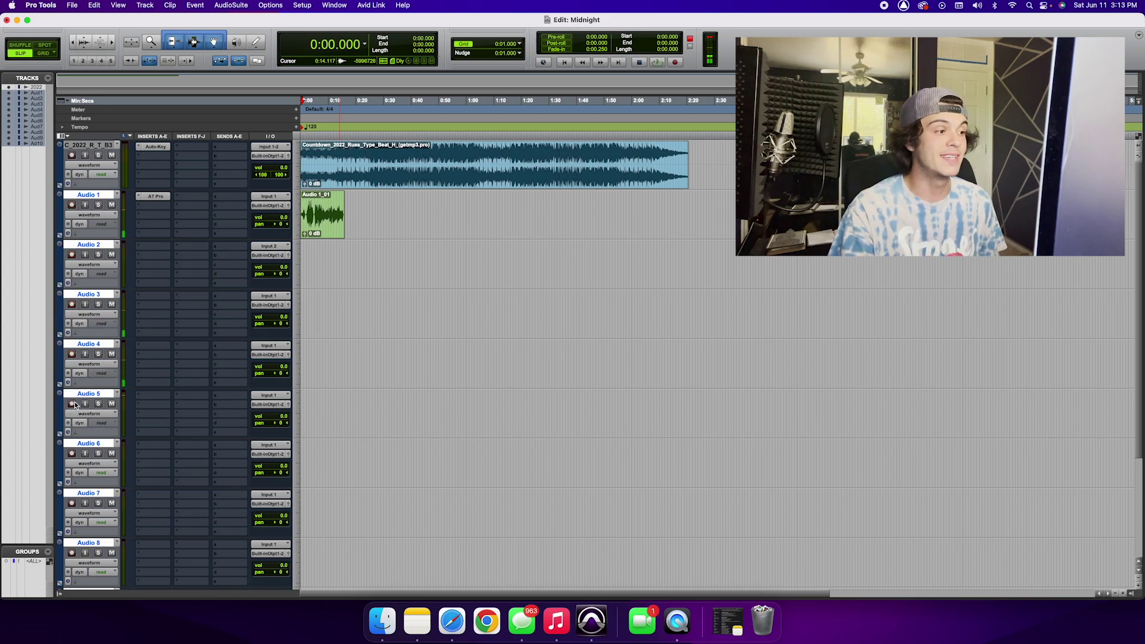
# Step: Arm the transport and record one simultaneous take onto all armed tracks
pyautogui.click(677, 63)
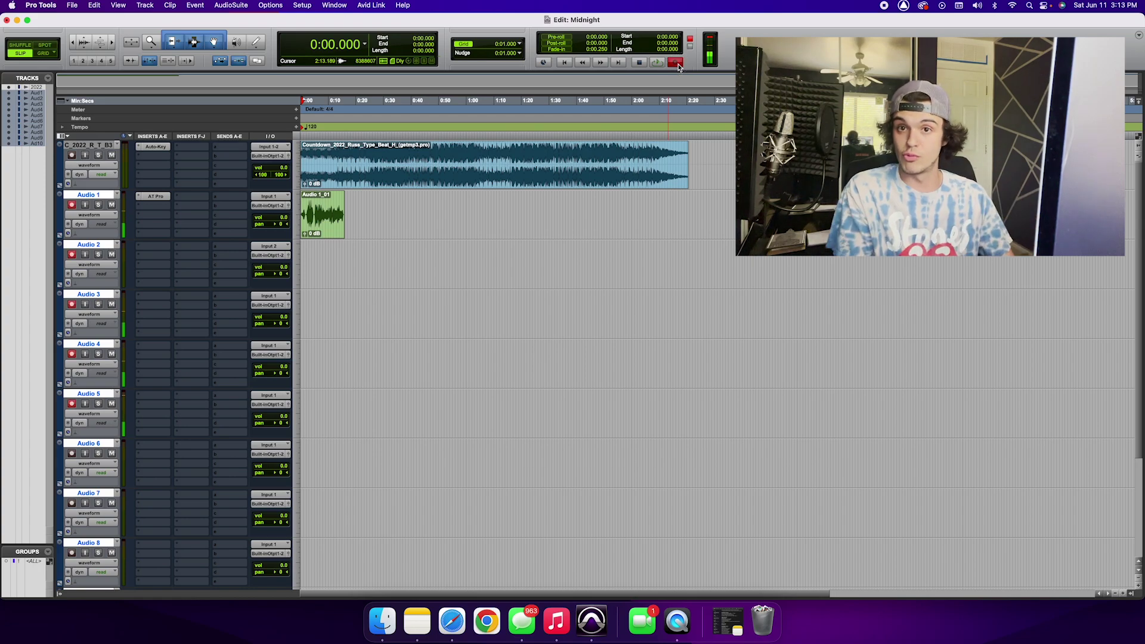
pyautogui.press('space')
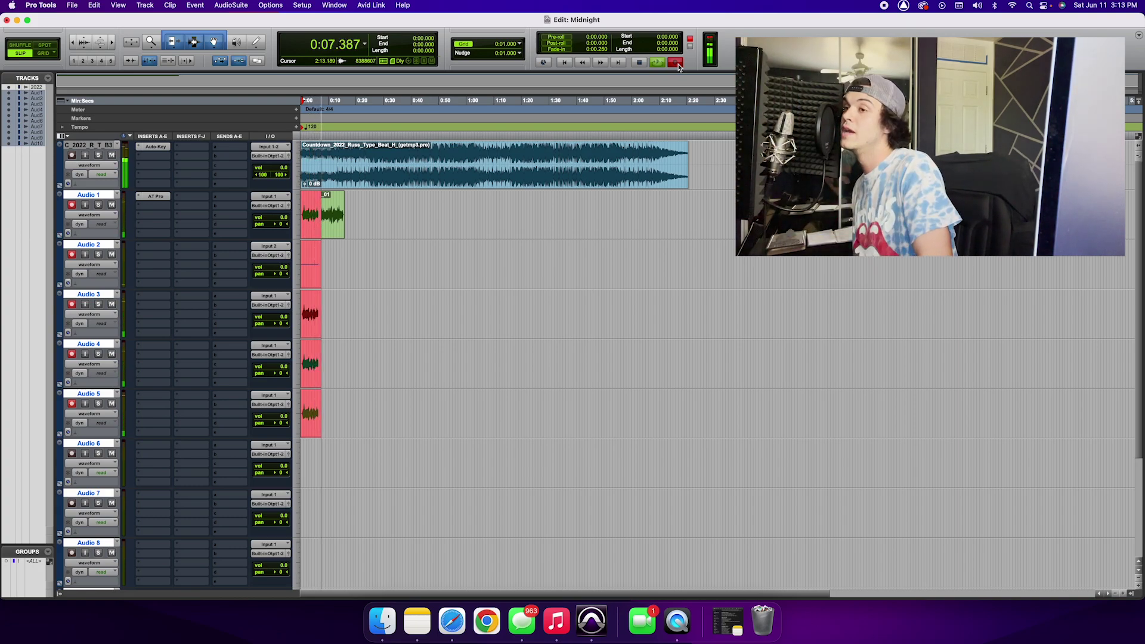
pyautogui.press('space')
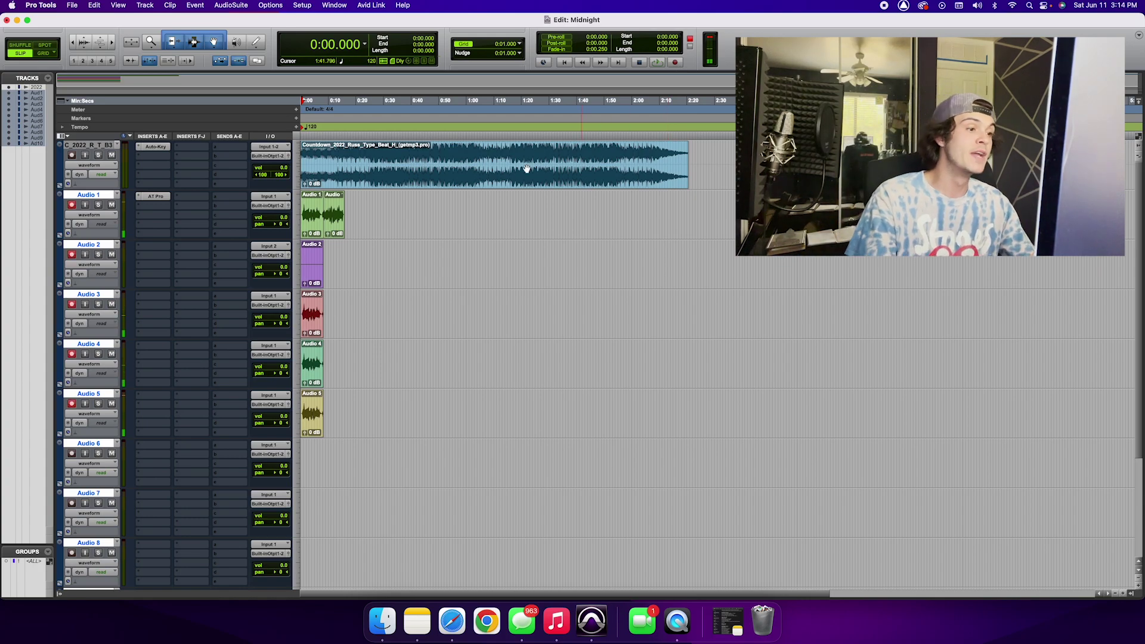
# Step: Select the recorded takes across Audio 1 through Audio 5 and delete them
pyautogui.click(311, 230)
pyautogui.keyDown('shift'); pyautogui.click(311, 274); pyautogui.keyUp('shift')
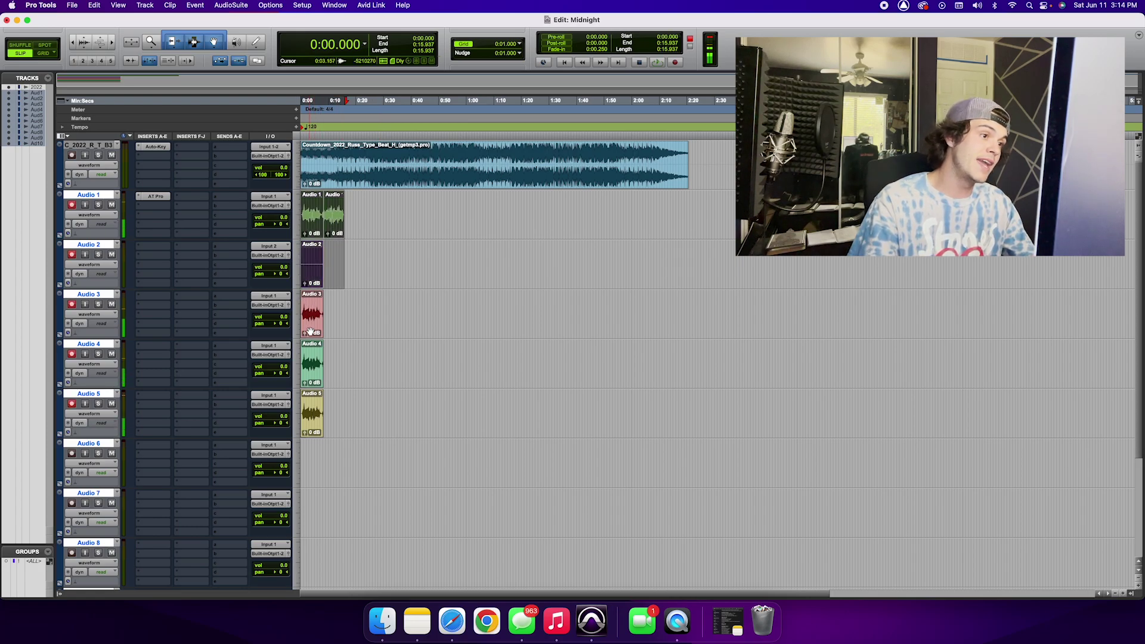
pyautogui.keyDown('shift'); pyautogui.click(317, 374); pyautogui.keyUp('shift')
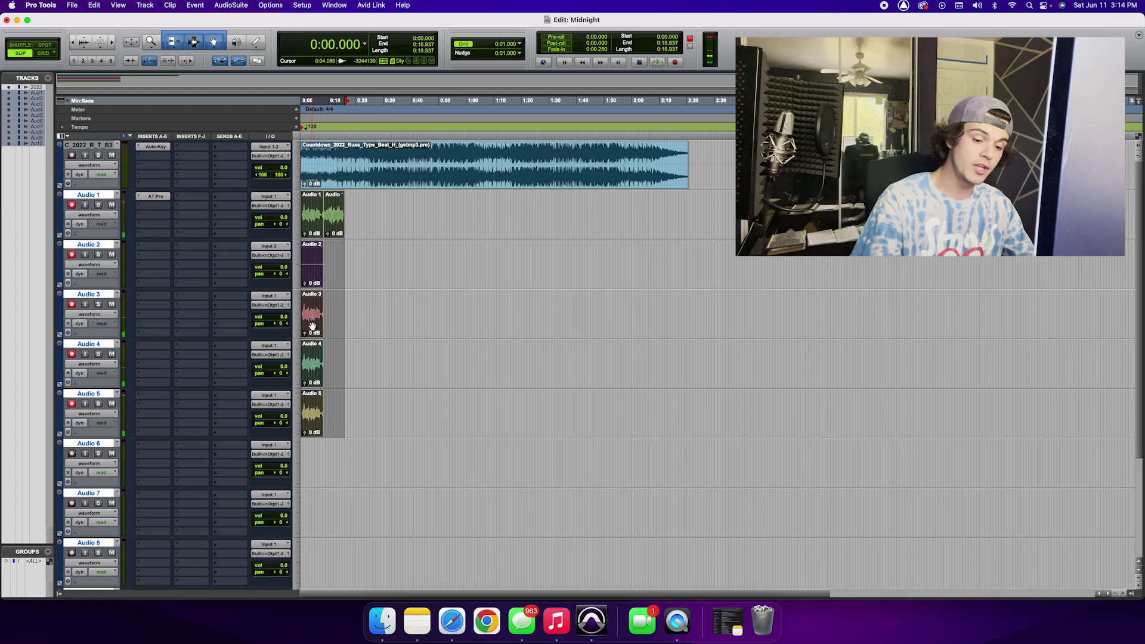
pyautogui.press('Delete')
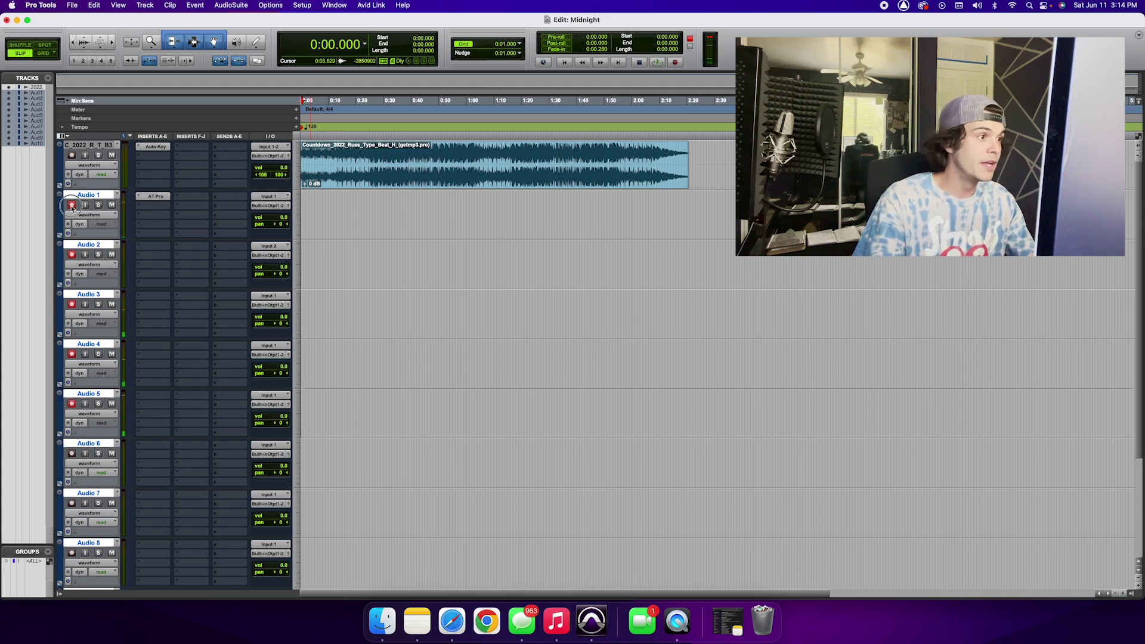
# Step: Attempt a recording with no tracks armed and dismiss the 'No tracks are record-enabled' alert
pyautogui.click(676, 62)
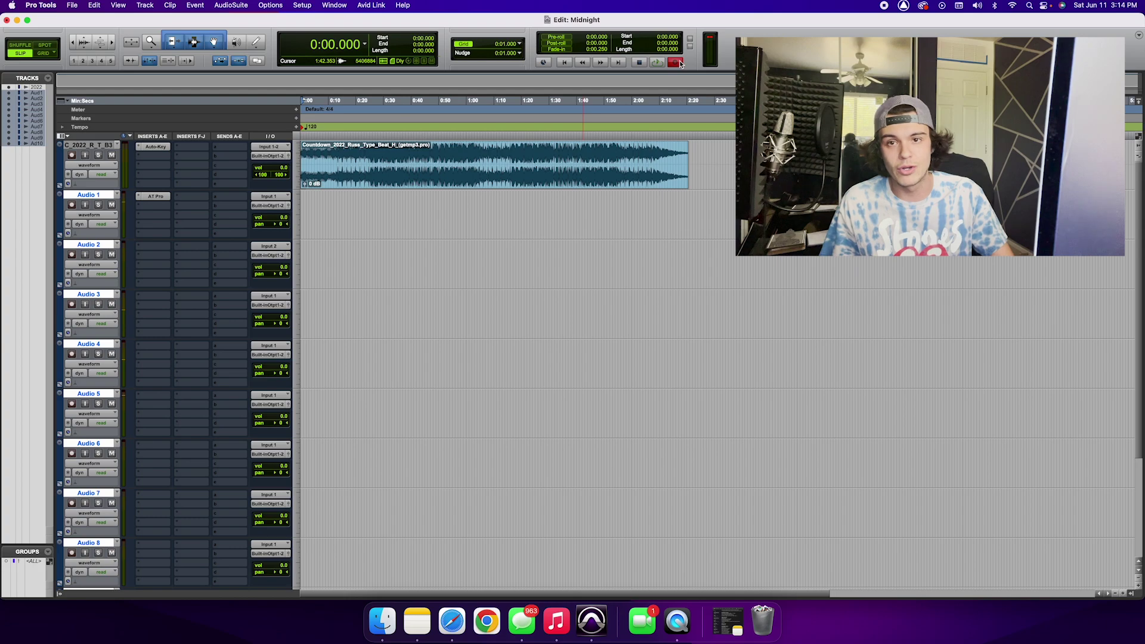
pyautogui.press('space')
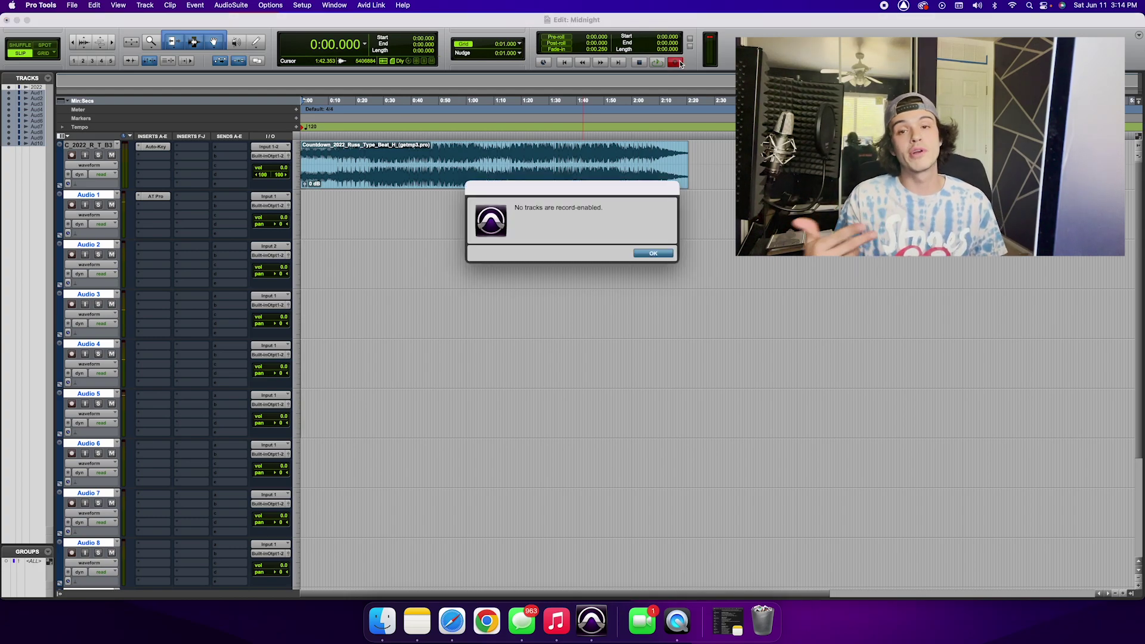
pyautogui.click(653, 253)
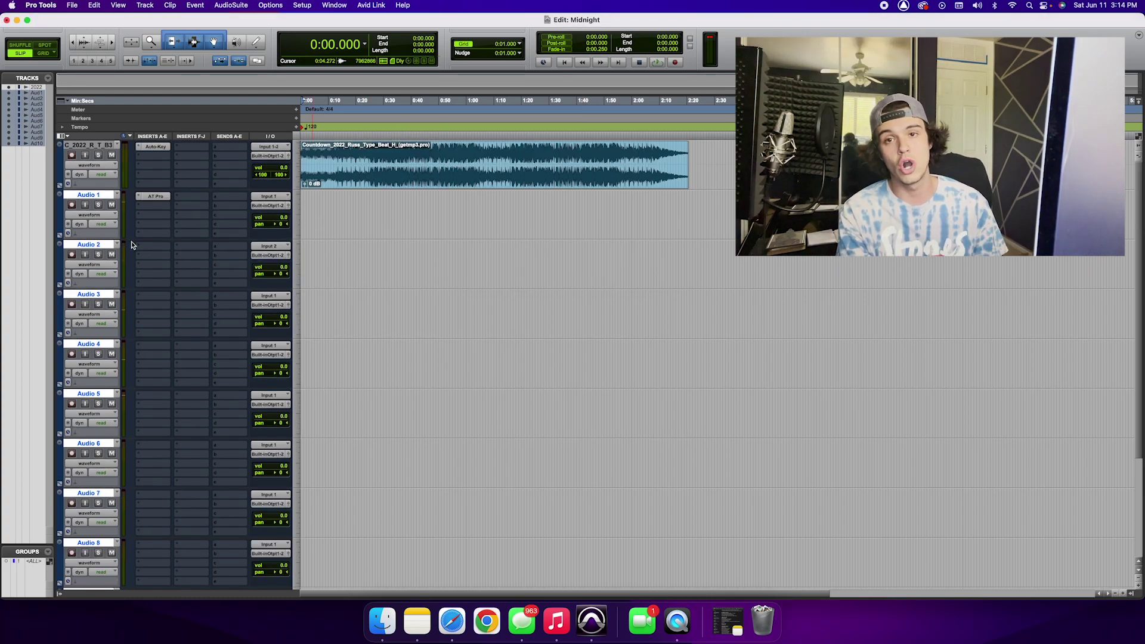
pyautogui.click(72, 205)
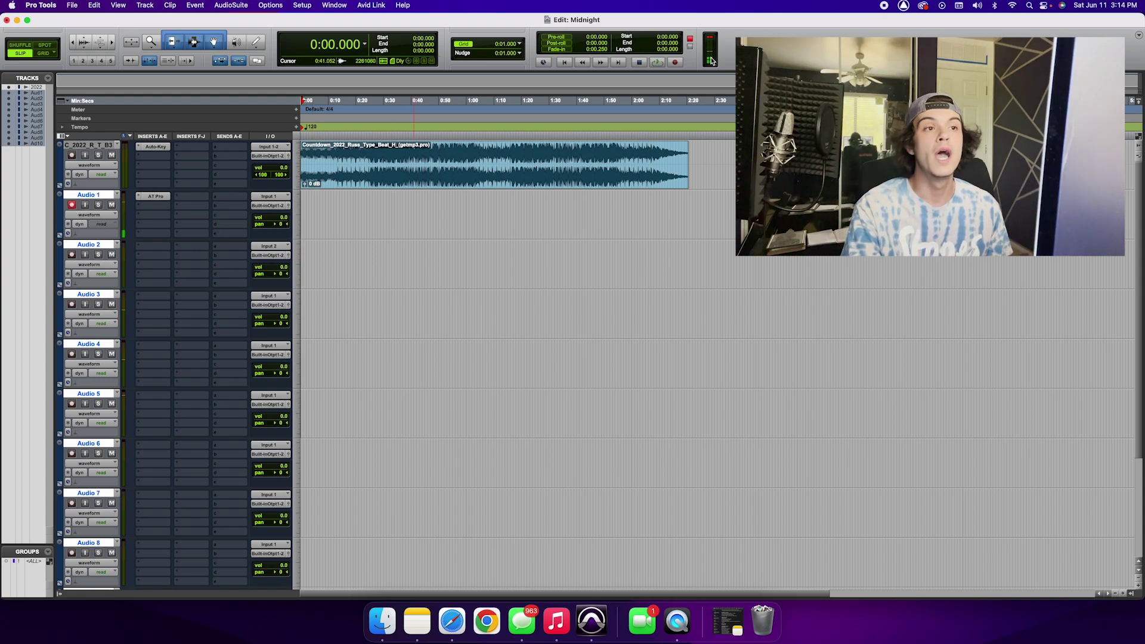
pyautogui.click(676, 63)
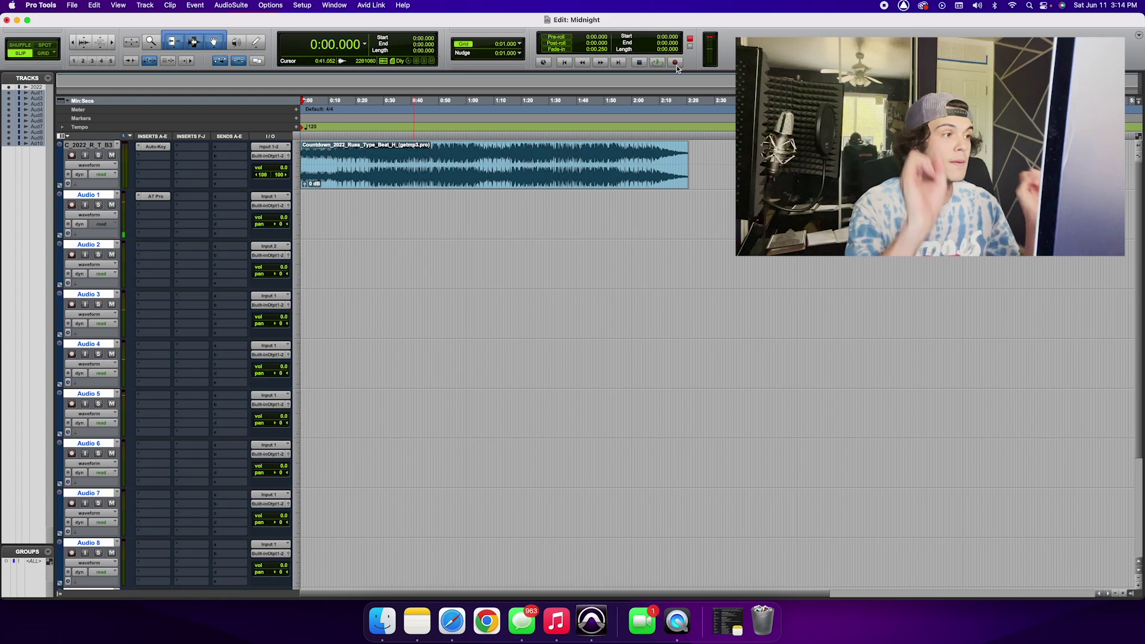